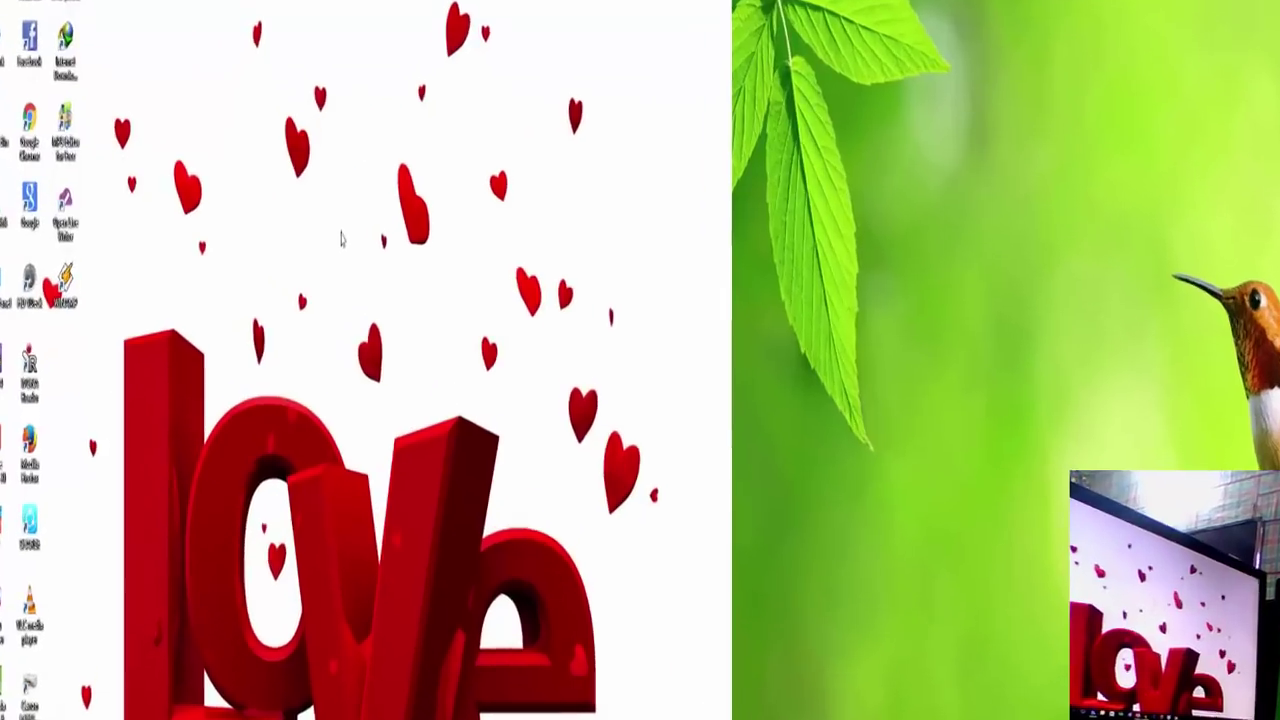
# Open Display settings from the desktop and run Detect, which finds no additional display
pyautogui.rightClick(302, 259)
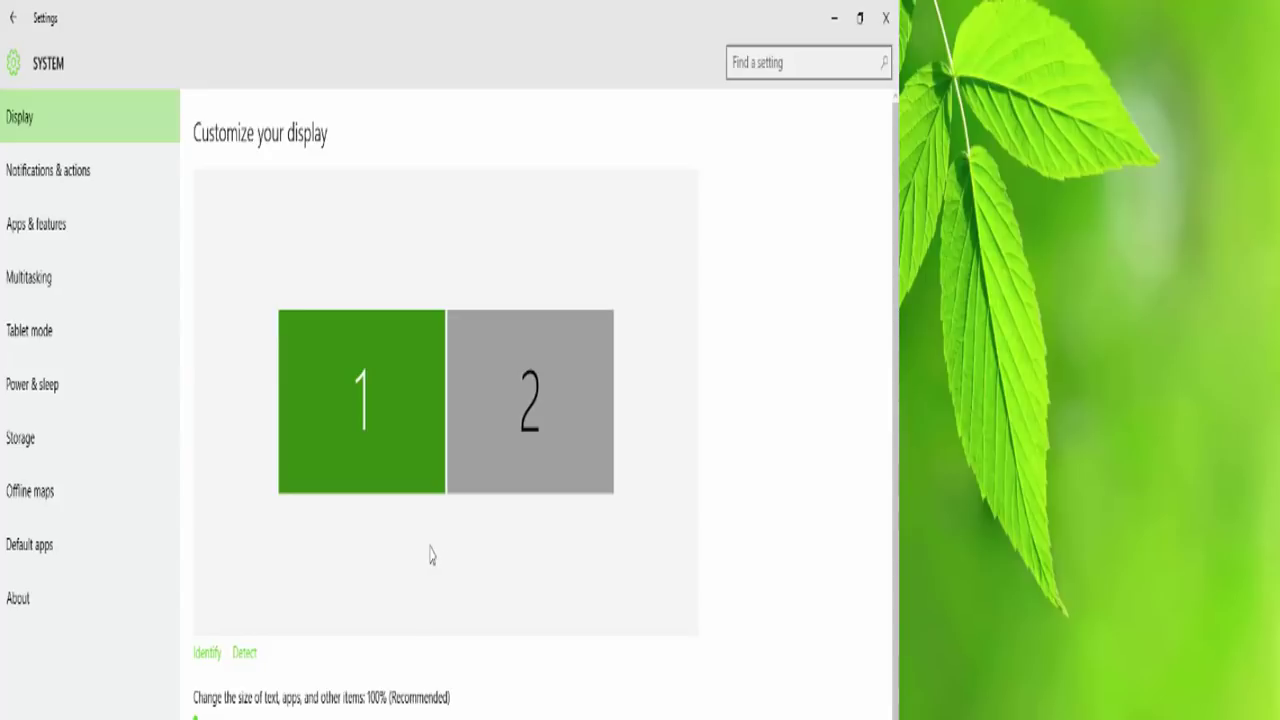
pyautogui.click(241, 653)
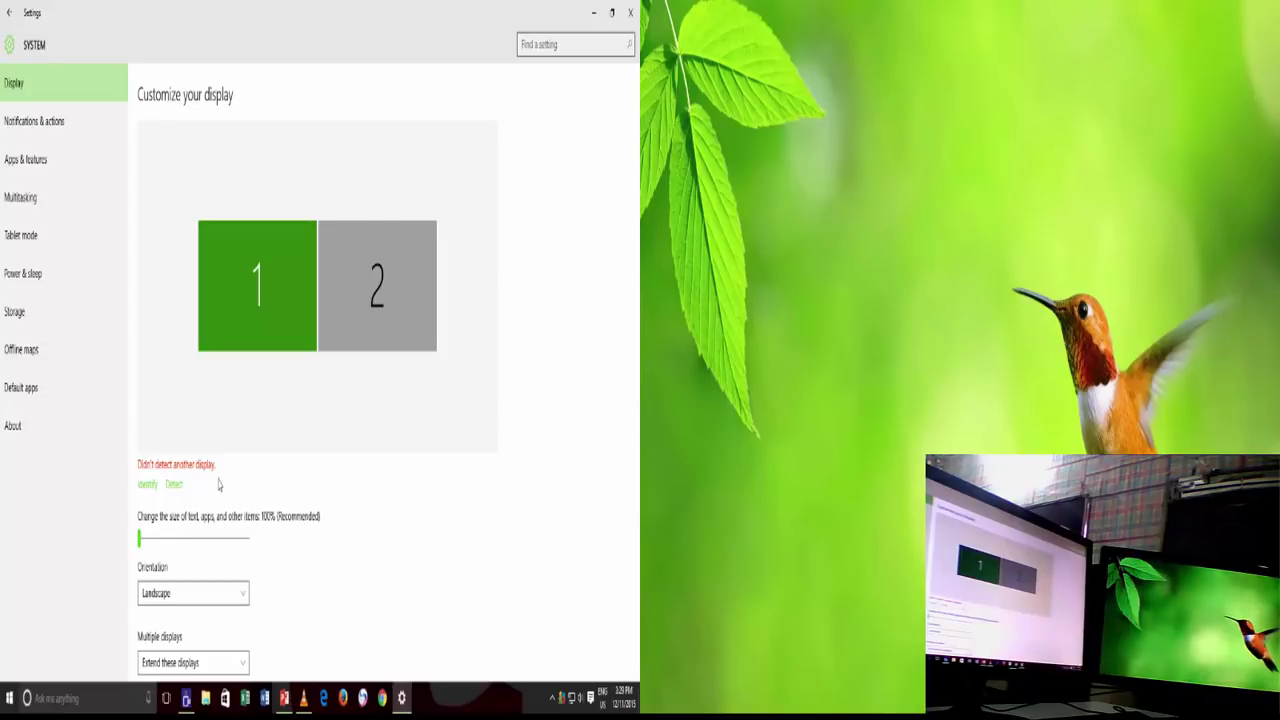
pyautogui.click(147, 486)
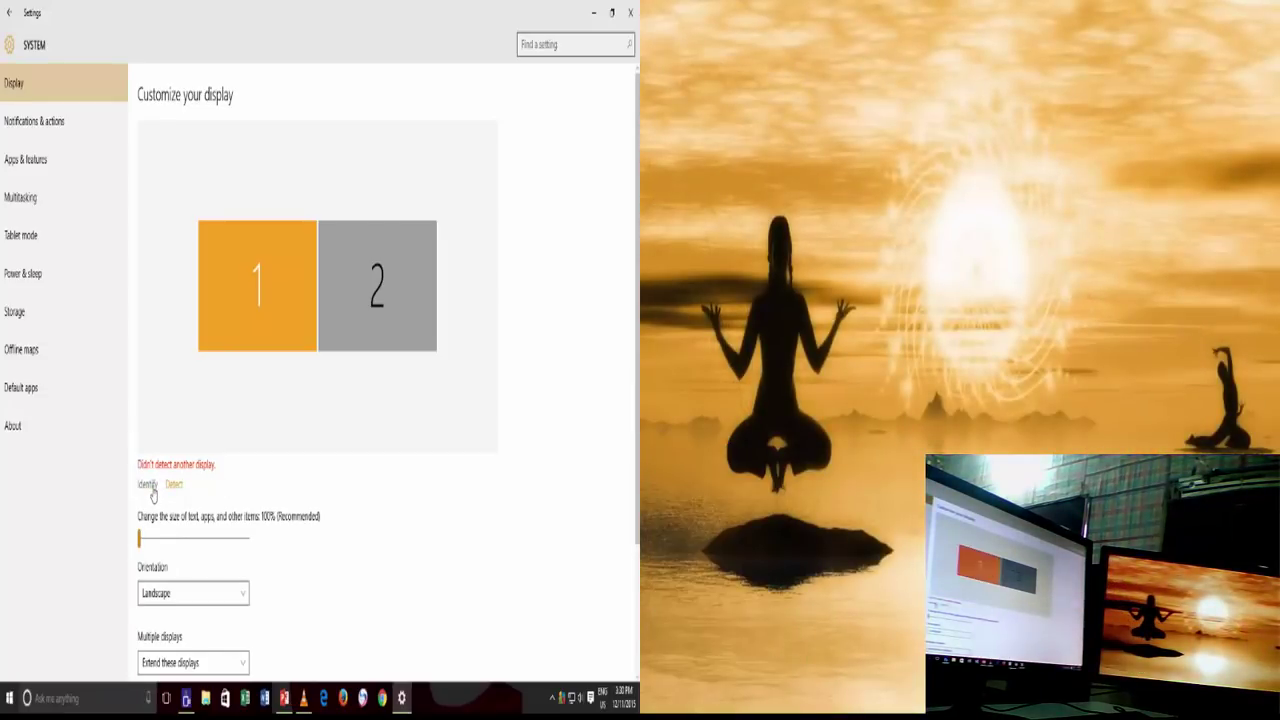
pyautogui.click(152, 488)
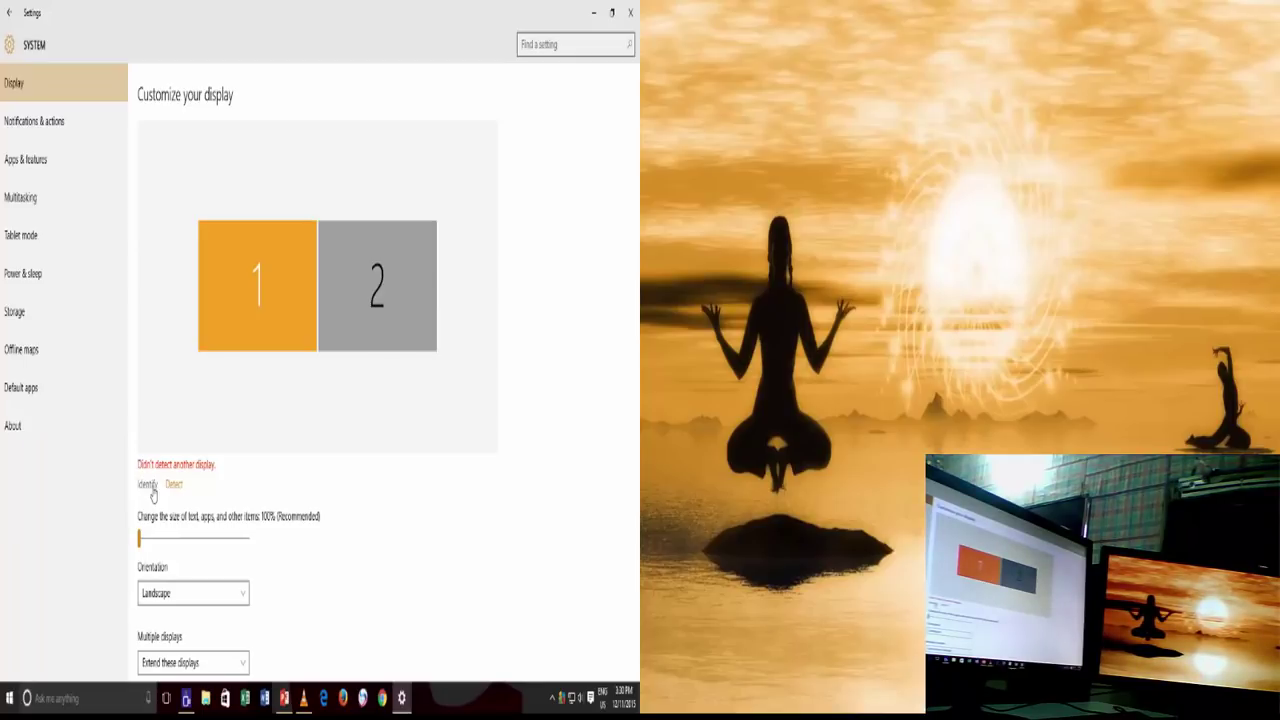
pyautogui.click(148, 485)
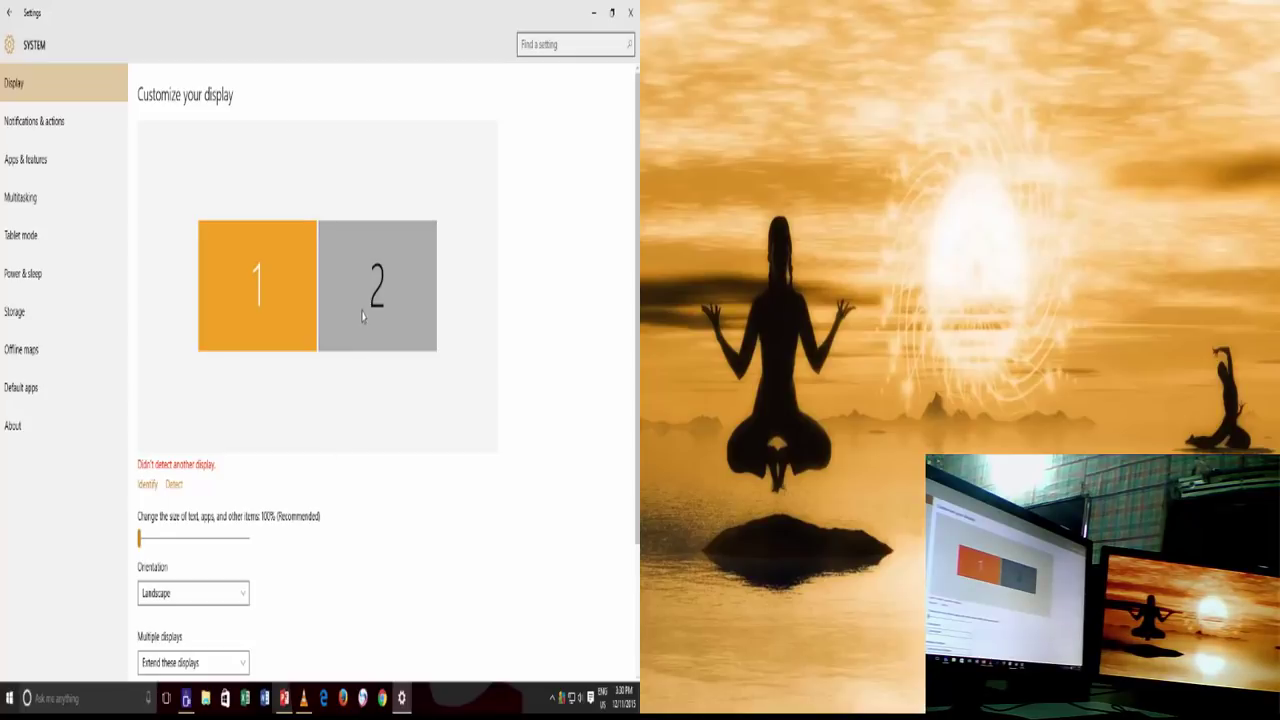
# Move display 2 to the left of display 1 in the display arrangement
pyautogui.moveTo(360, 314); pyautogui.dragTo(196, 291)
pyautogui.scroll(-2, 384, 339)
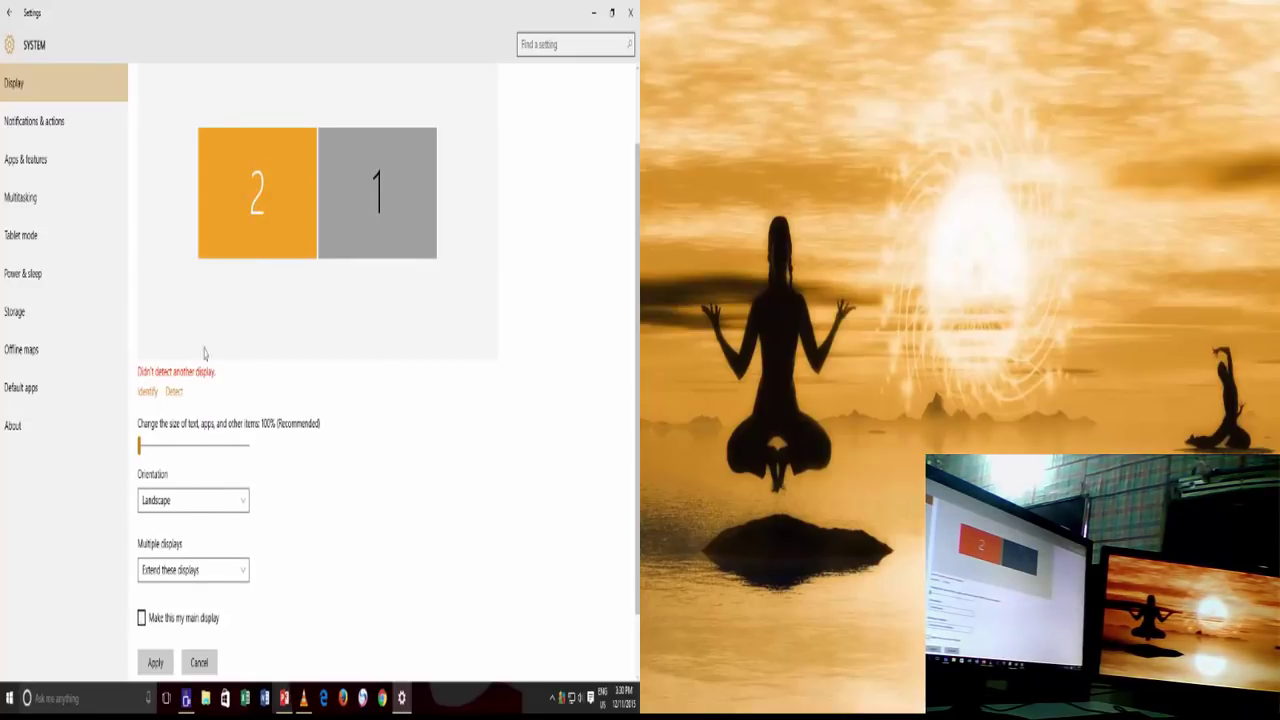
# Tick 'Make this my main display' and apply the new arrangement
pyautogui.click(142, 618)
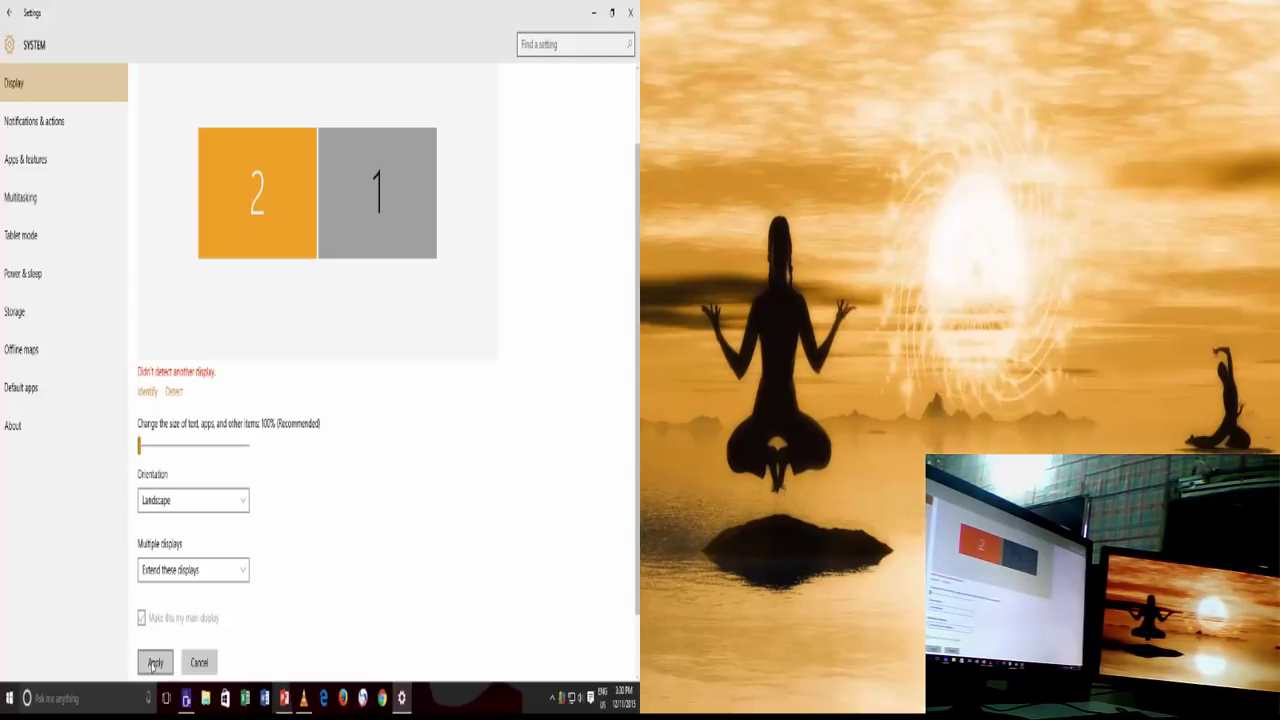
pyautogui.click(155, 664)
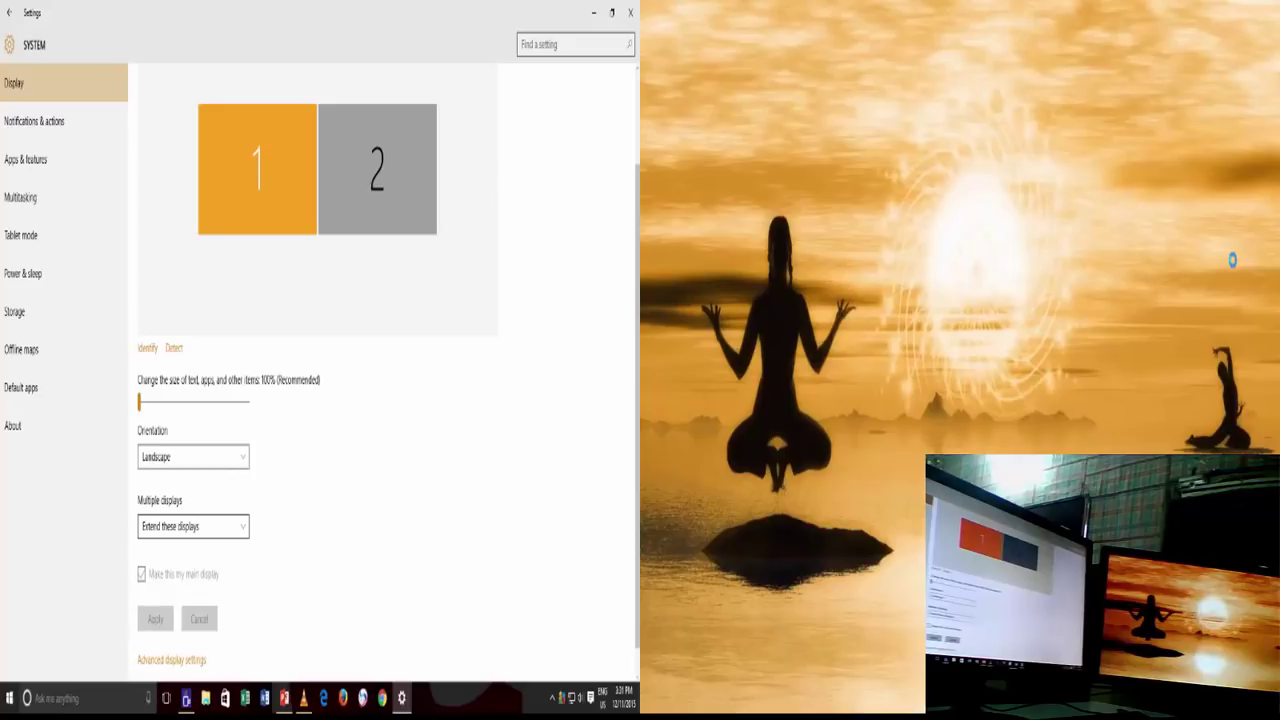
# Keep Multiple displays on 'Extend these displays' and close Settings
pyautogui.click(193, 526)
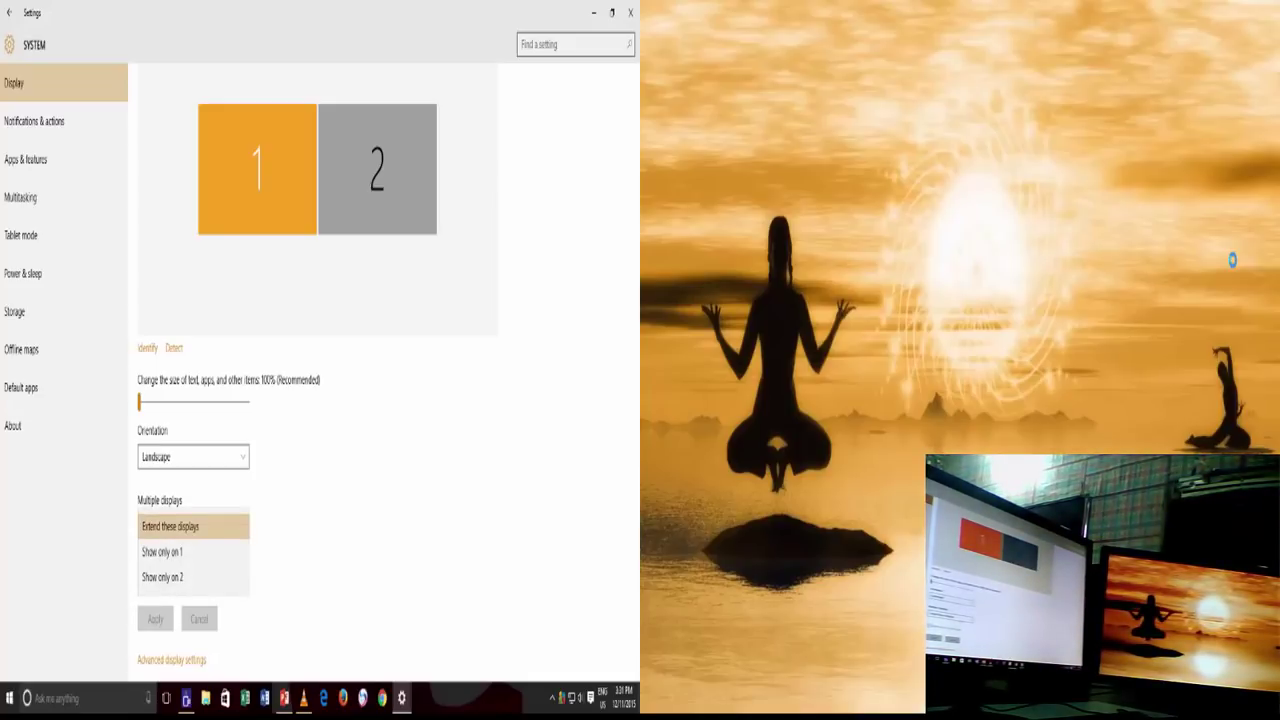
pyautogui.press('Return')
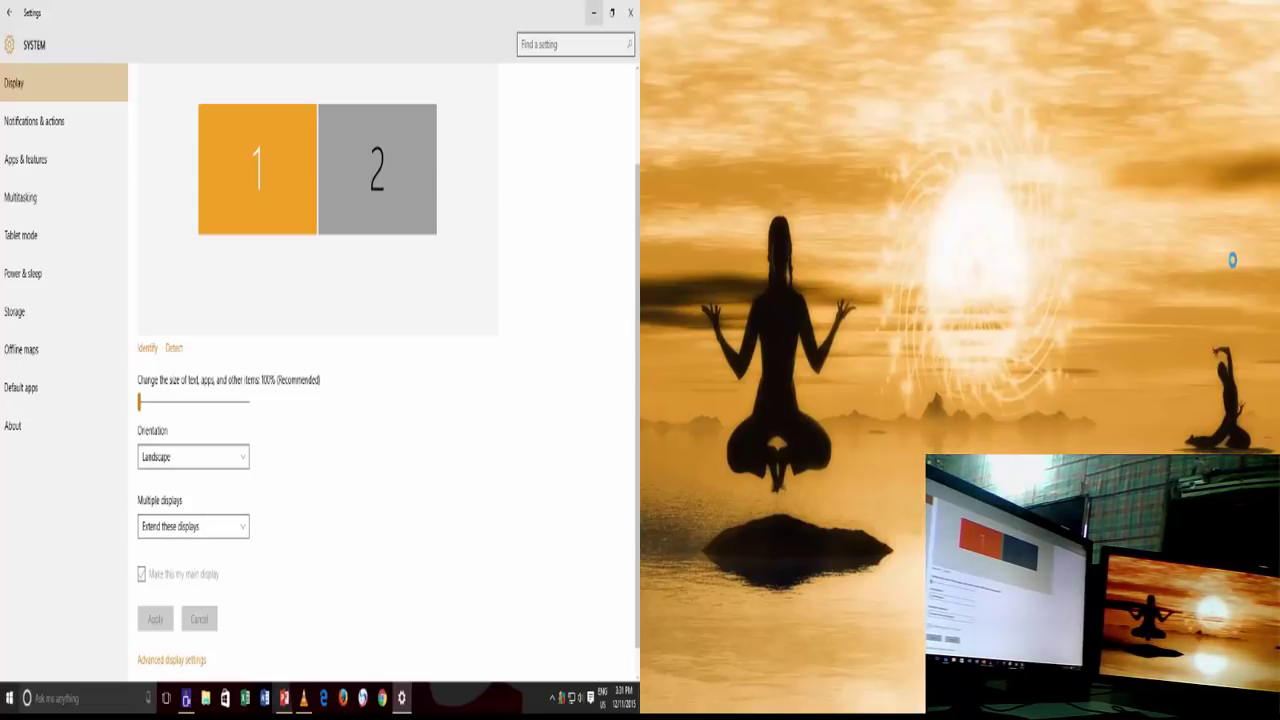
pyautogui.click(630, 12)
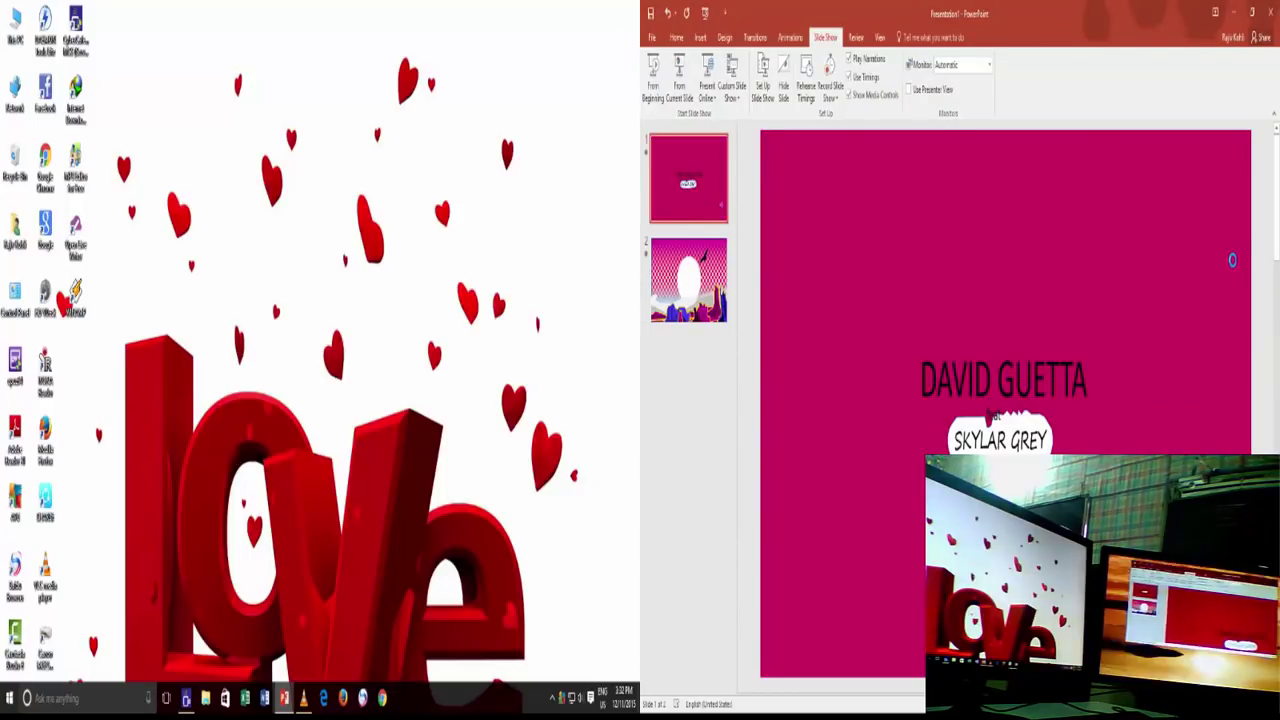
# Move the PowerPoint window to the left monitor and back to the right monitor
pyautogui.moveTo(875, 13); pyautogui.dragTo(292, 5)
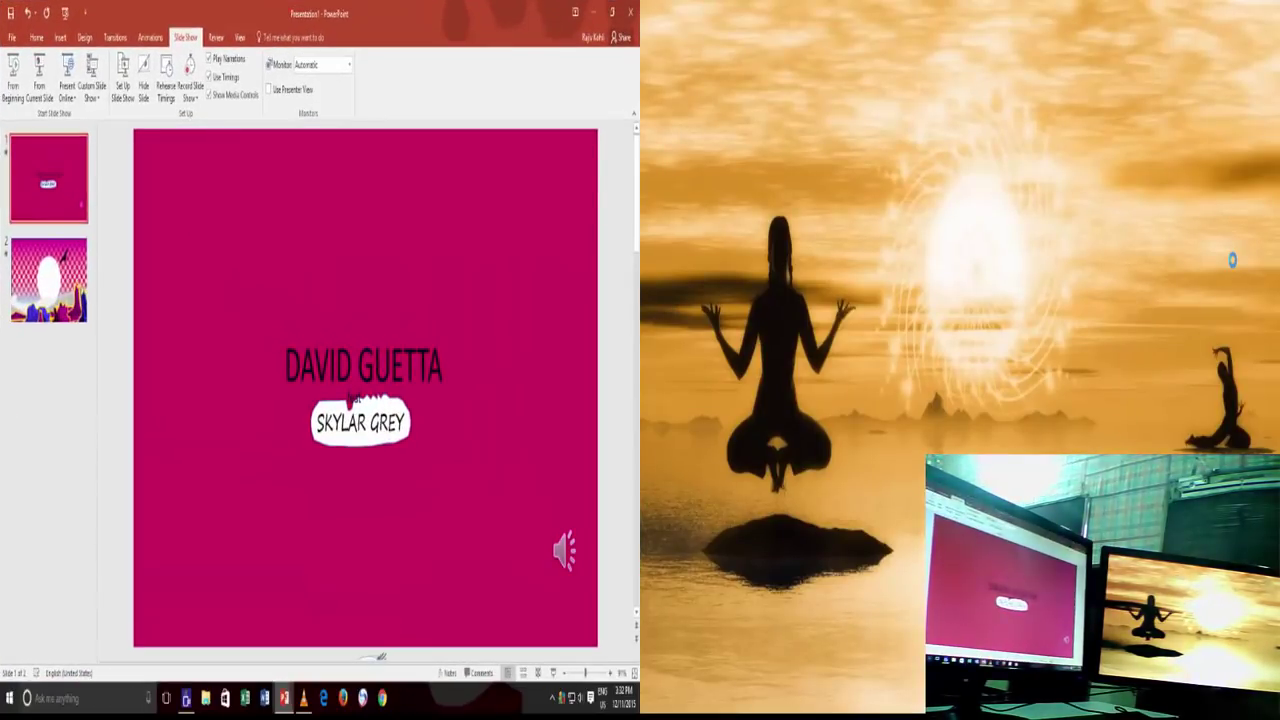
pyautogui.moveTo(543, 12); pyautogui.dragTo(1279, 80)
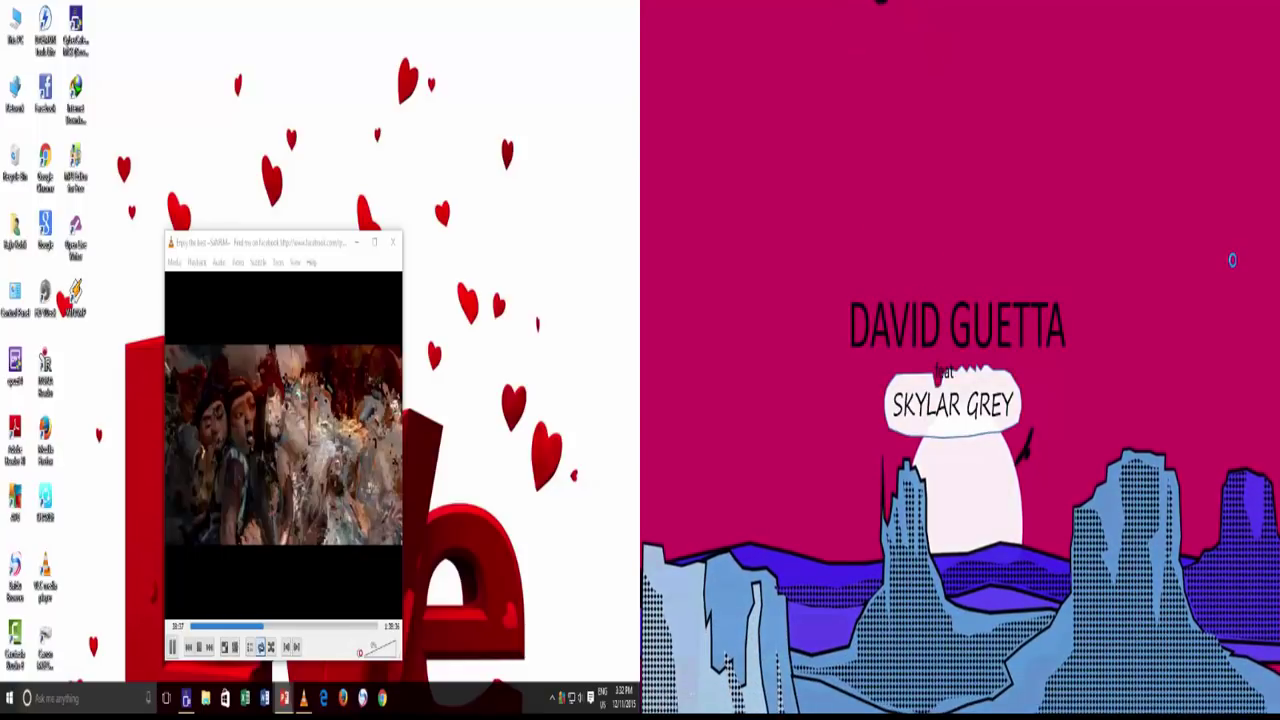
# End the slide show, close the video player, and reopen Display settings
pyautogui.press('Escape')
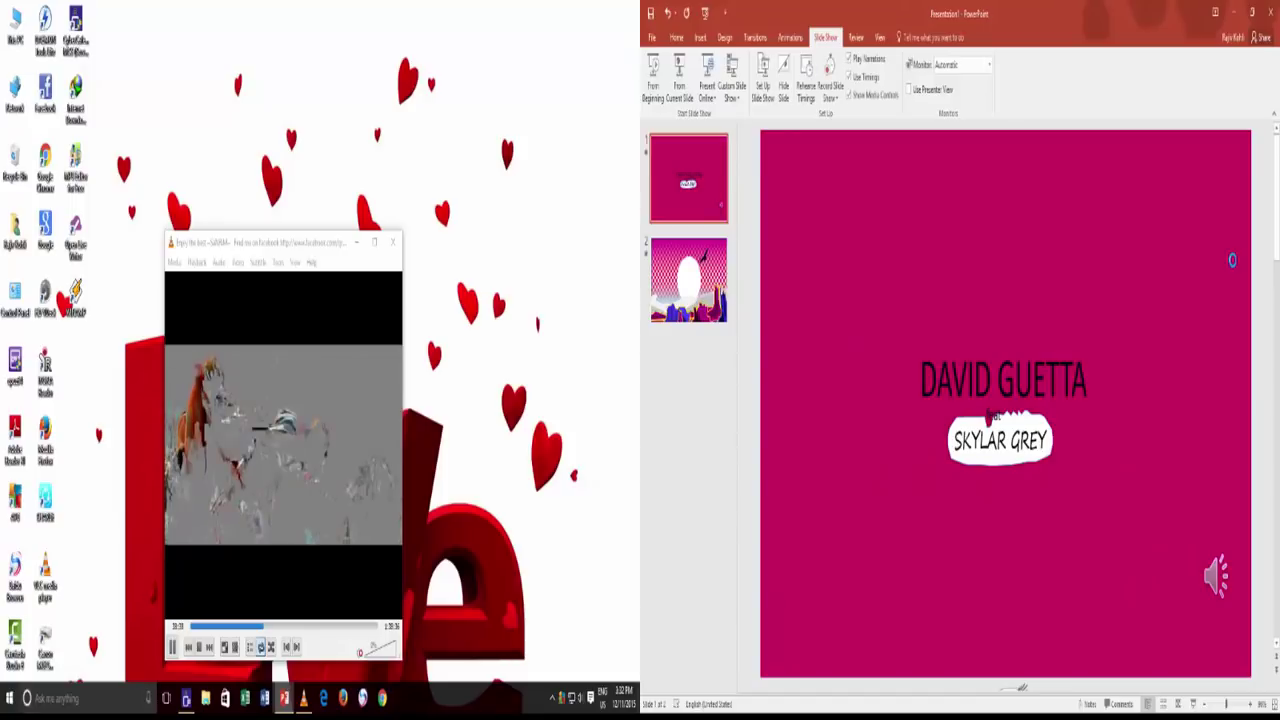
pyautogui.click(392, 242)
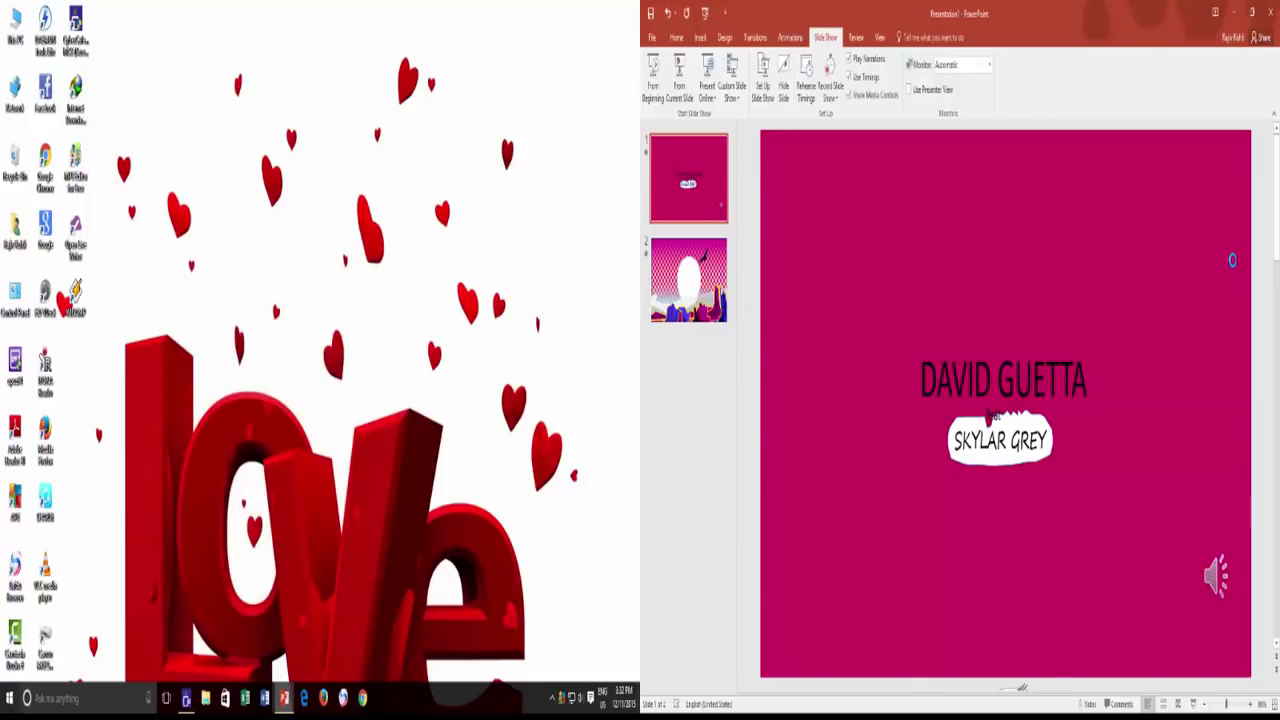
pyautogui.rightClick(305, 145)
pyautogui.click(332, 316)
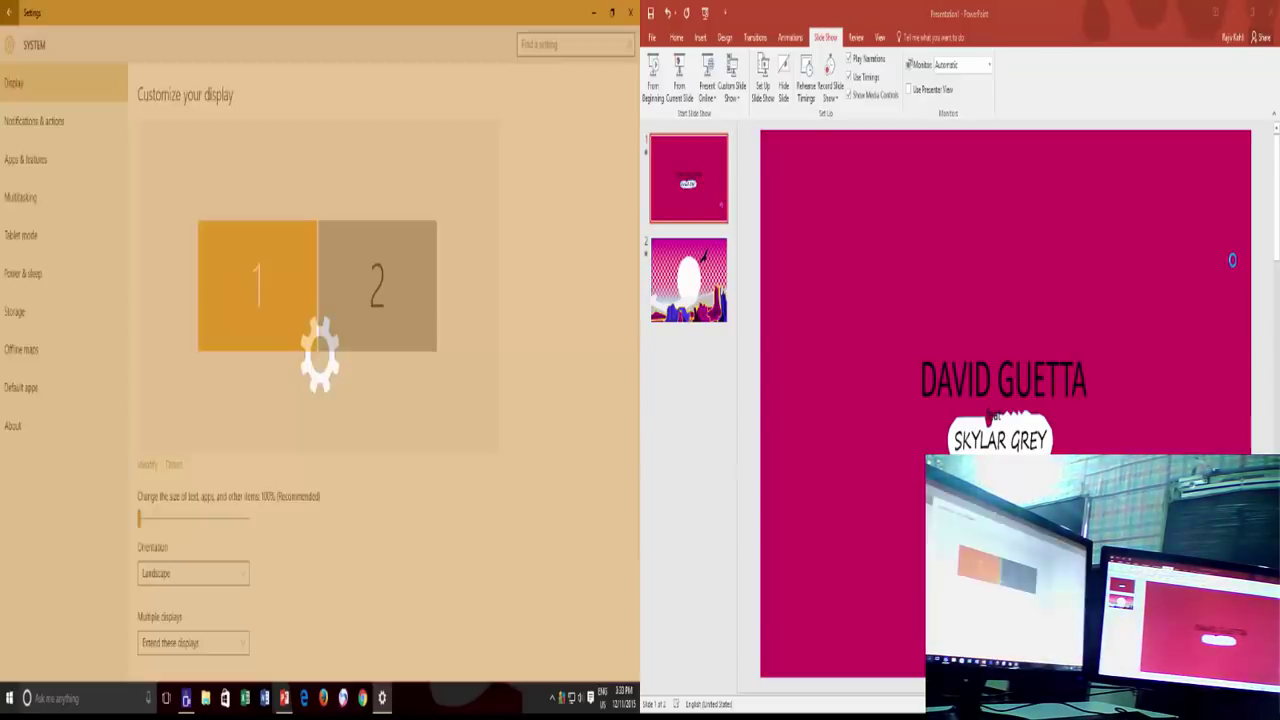
# Set Multiple displays to 'Show only on 1', apply it, and keep the change
pyautogui.scroll(-2, 320, 400)
pyautogui.click(193, 494)
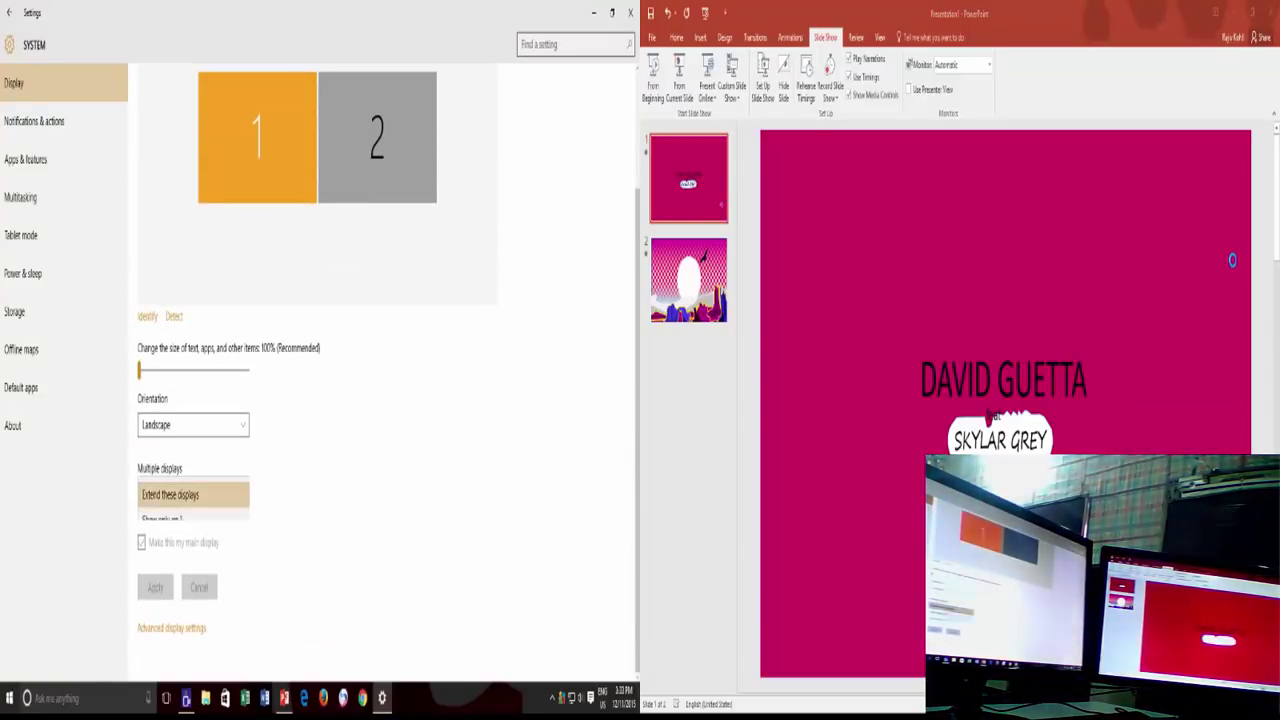
pyautogui.click(162, 520)
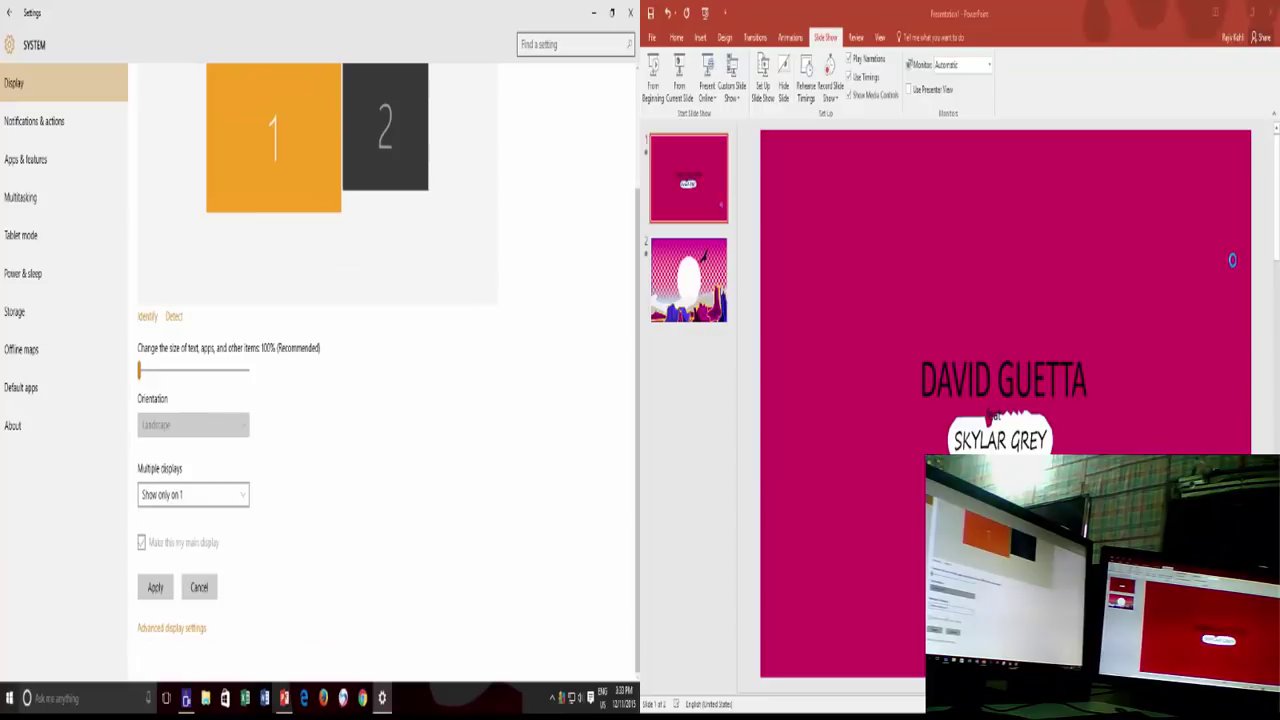
pyautogui.click(155, 587)
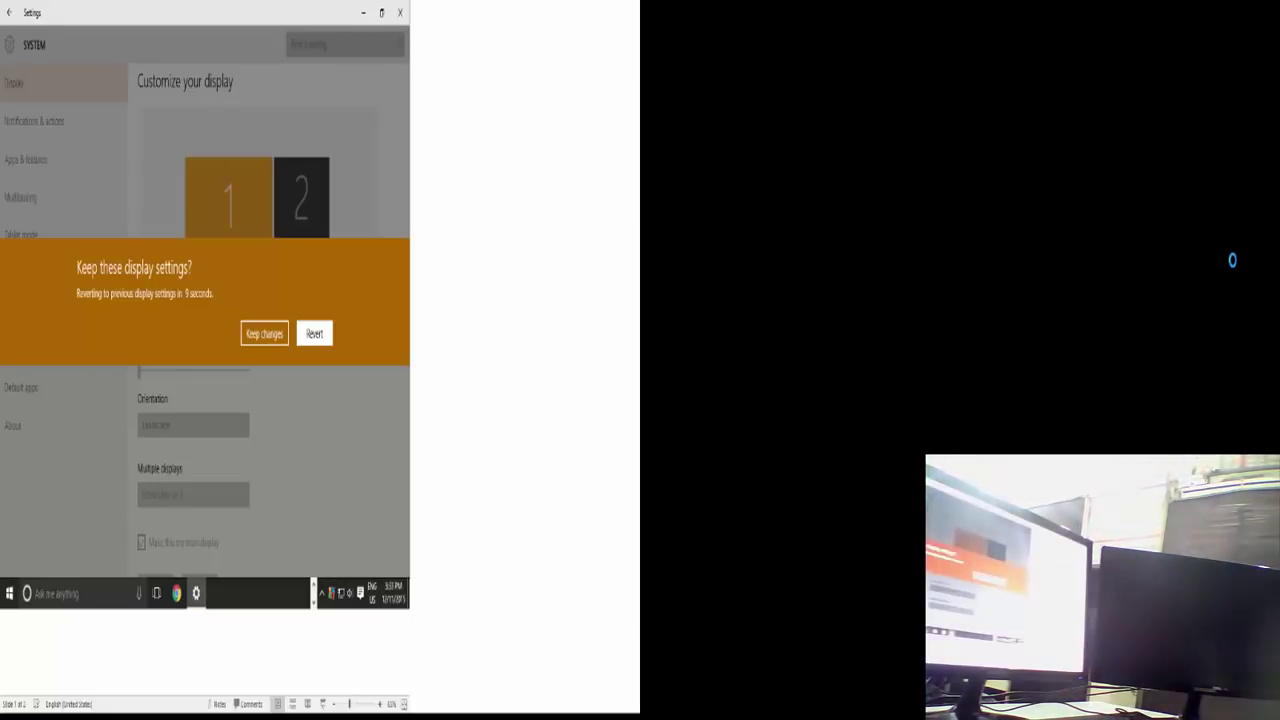
pyautogui.press('Return')
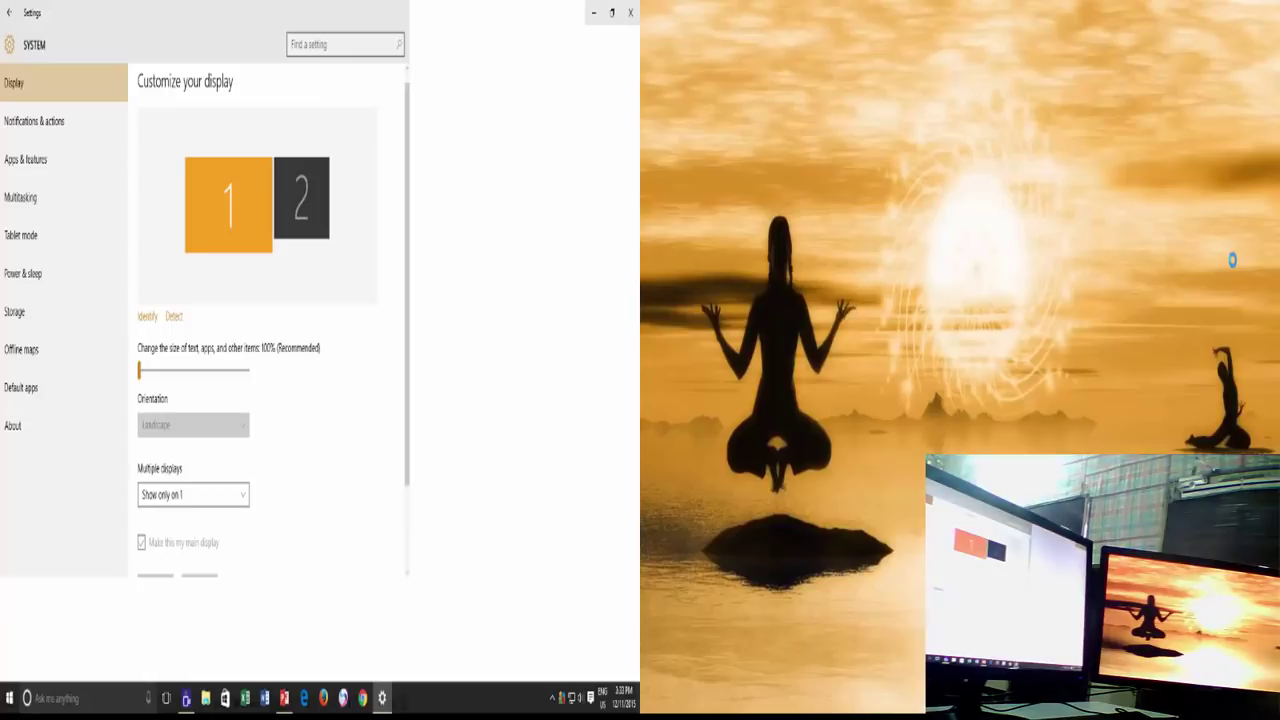
# Switch display 2's orientation from Landscape to Portrait
pyautogui.scroll(-2, 380, 400)
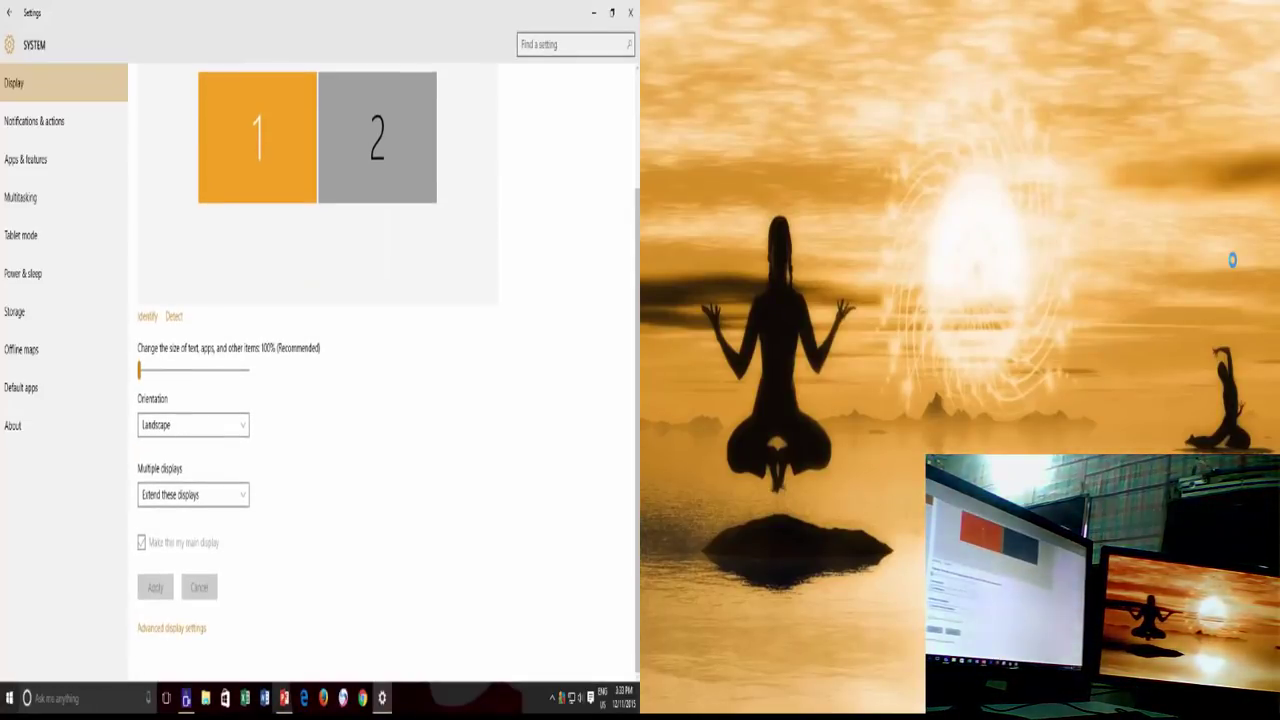
pyautogui.click(193, 424)
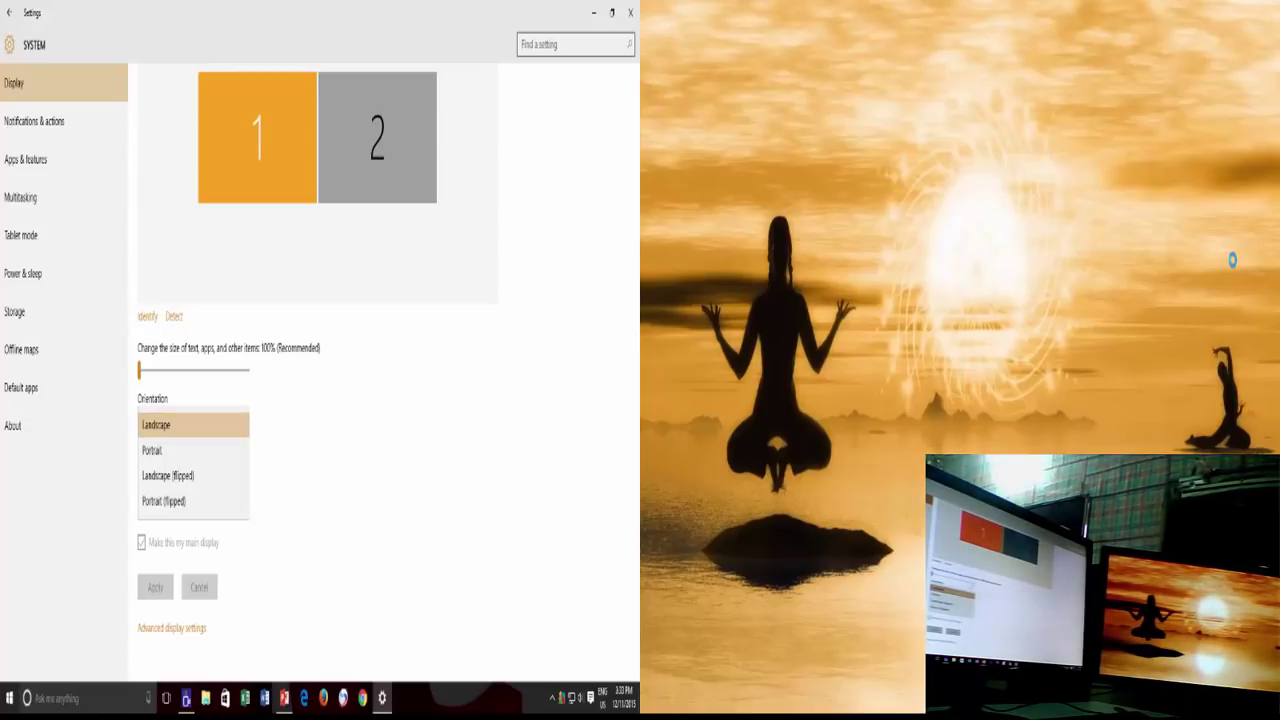
pyautogui.click(152, 450)
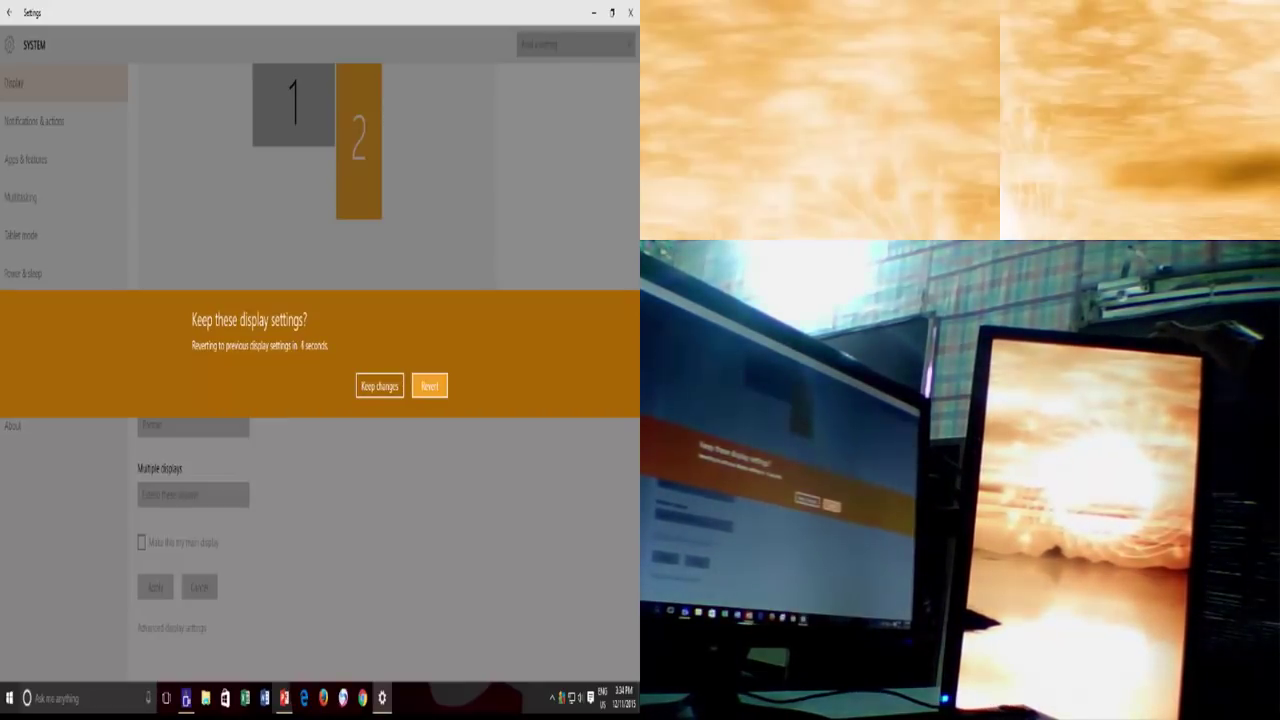
# Keep Portrait for display 2, then trial Landscape (flipped) from the keyboard and apply it
pyautogui.press('Return')
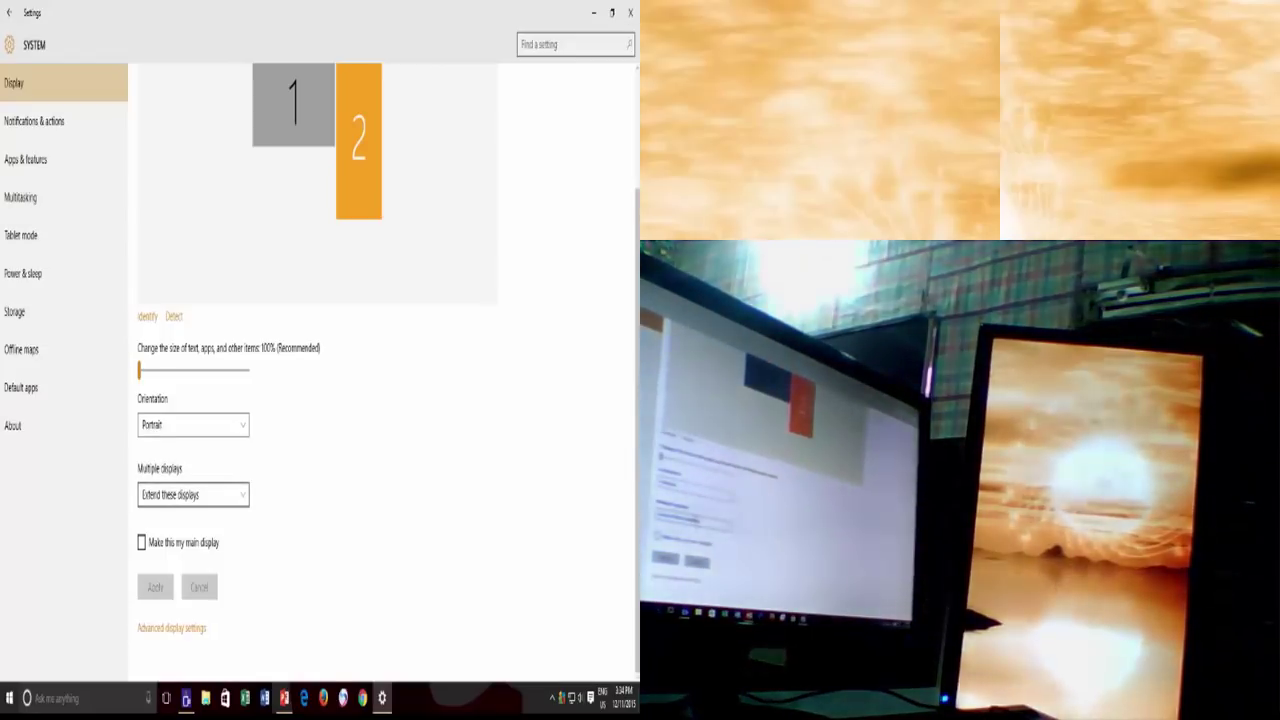
pyautogui.press('space')
pyautogui.press('Down')
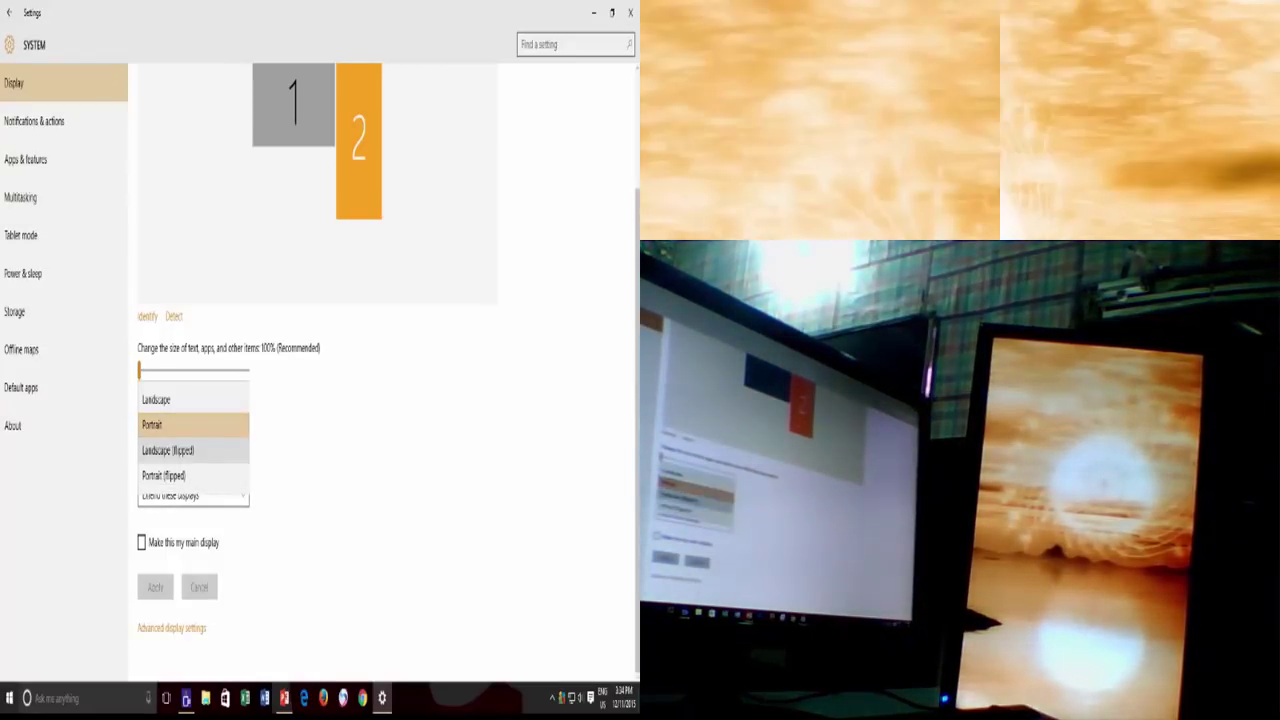
pyautogui.press('Down')
pyautogui.press('Up')
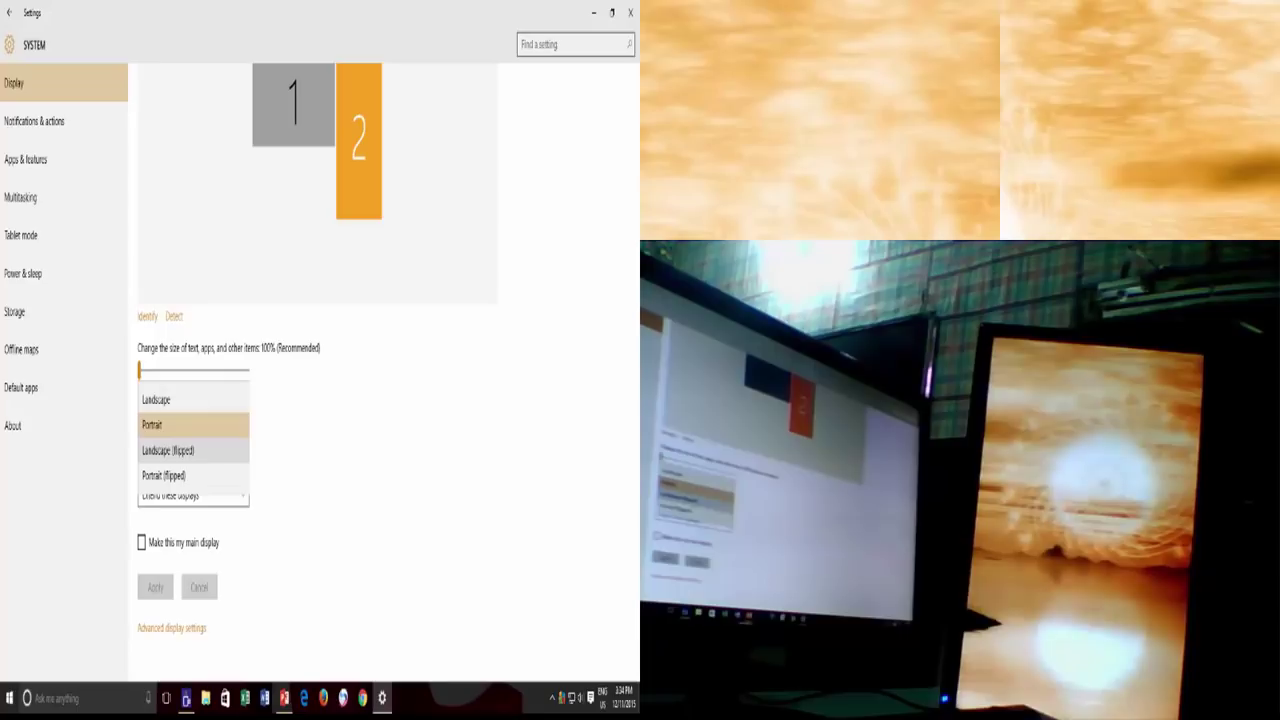
pyautogui.press('Return')
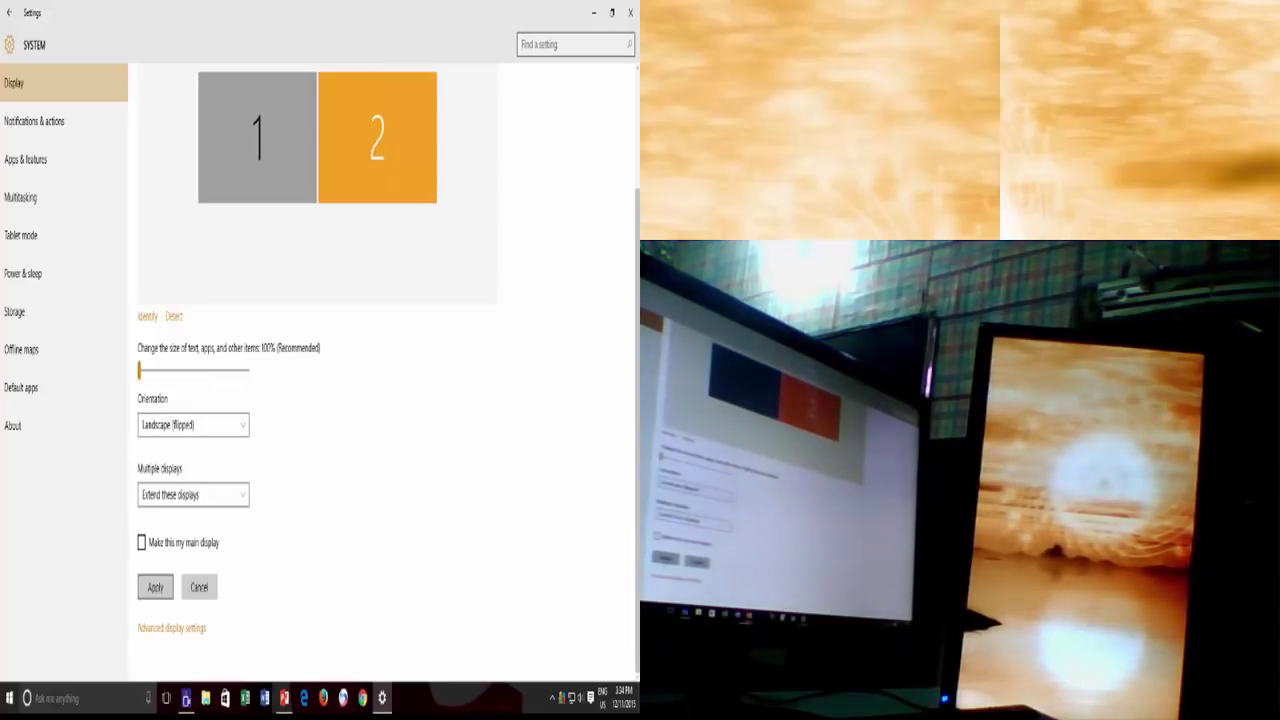
pyautogui.press('Return')
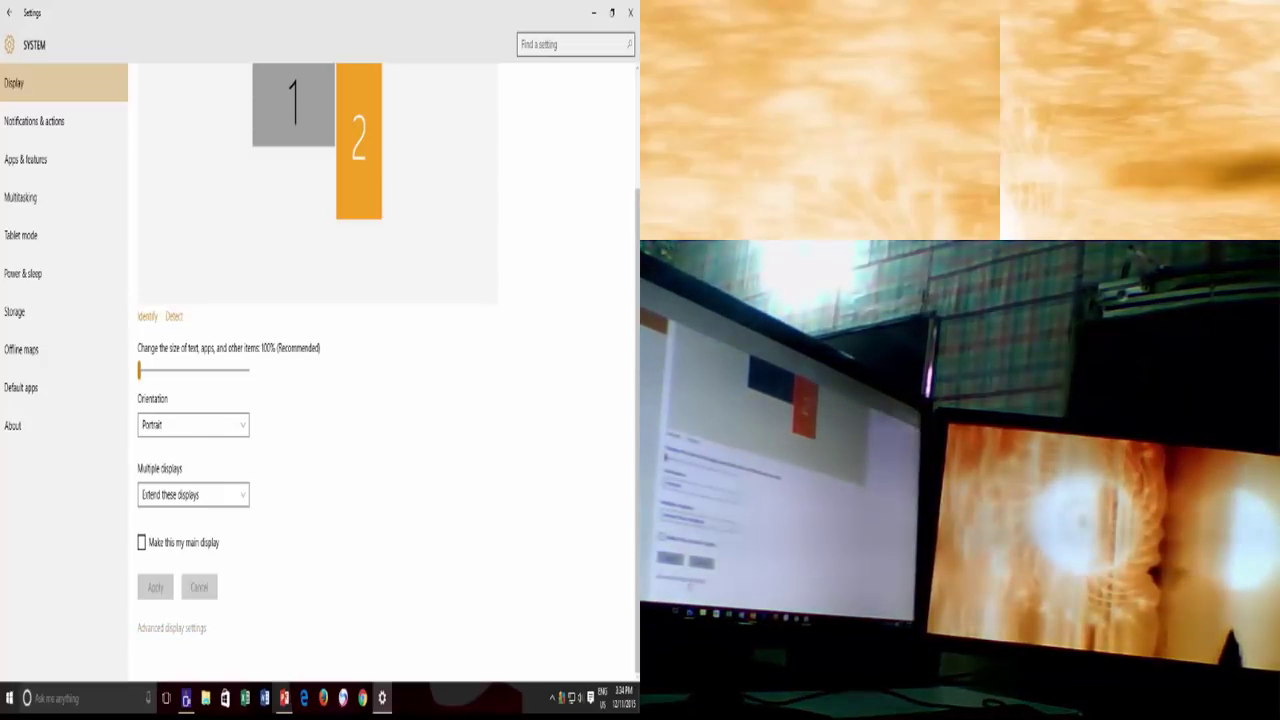
# Check the resolution list in Advanced display settings, leaving it at 1600 × 900
pyautogui.click(171, 628)
pyautogui.scroll(-3, 320, 370)
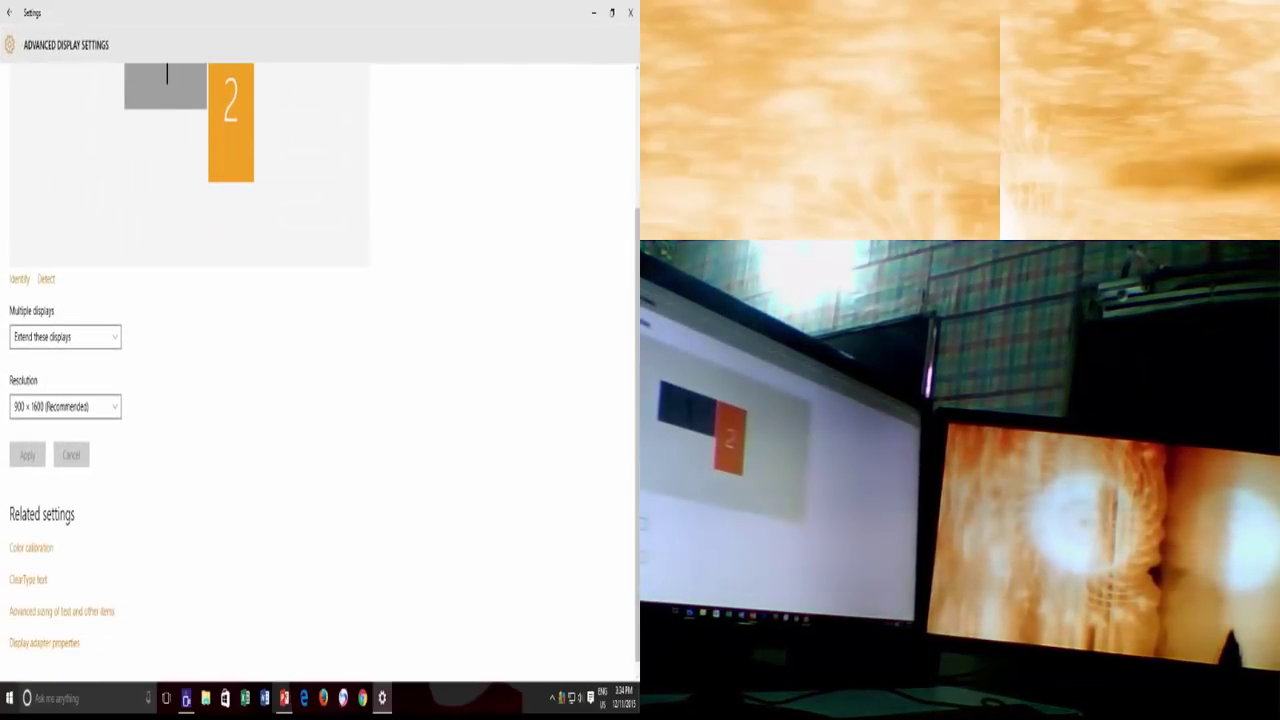
pyautogui.click(65, 406)
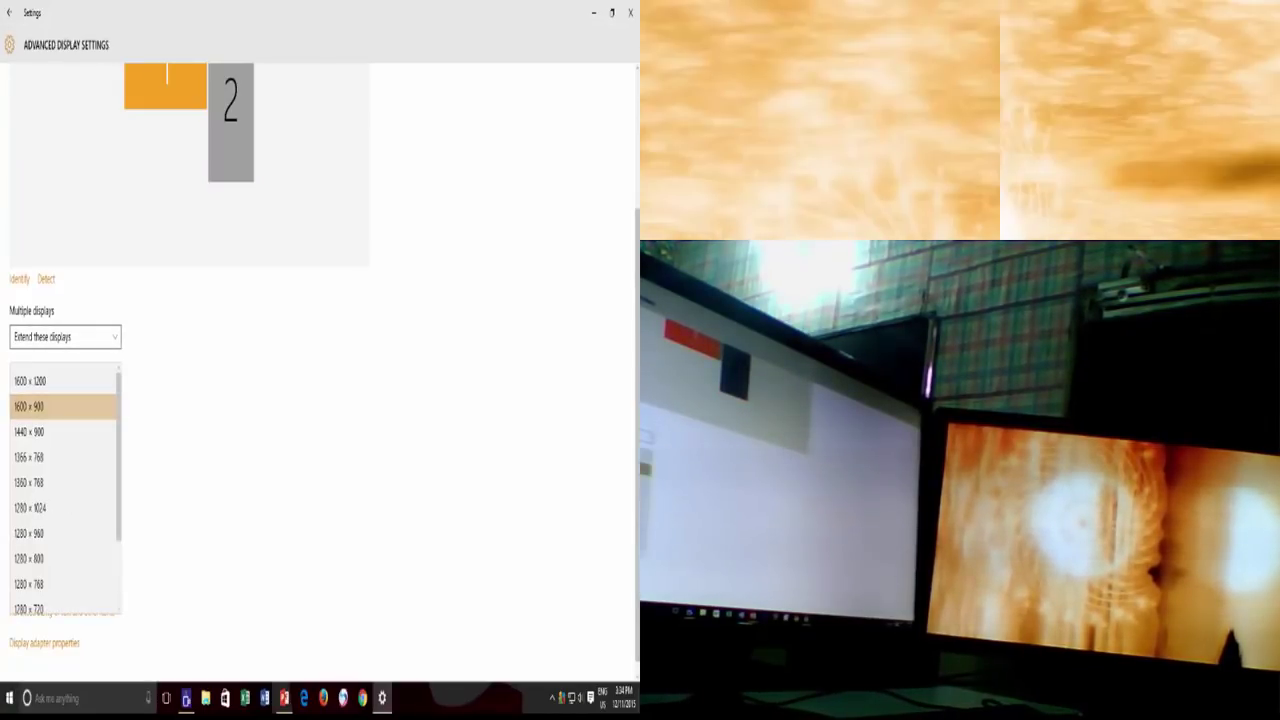
pyautogui.press('Escape')
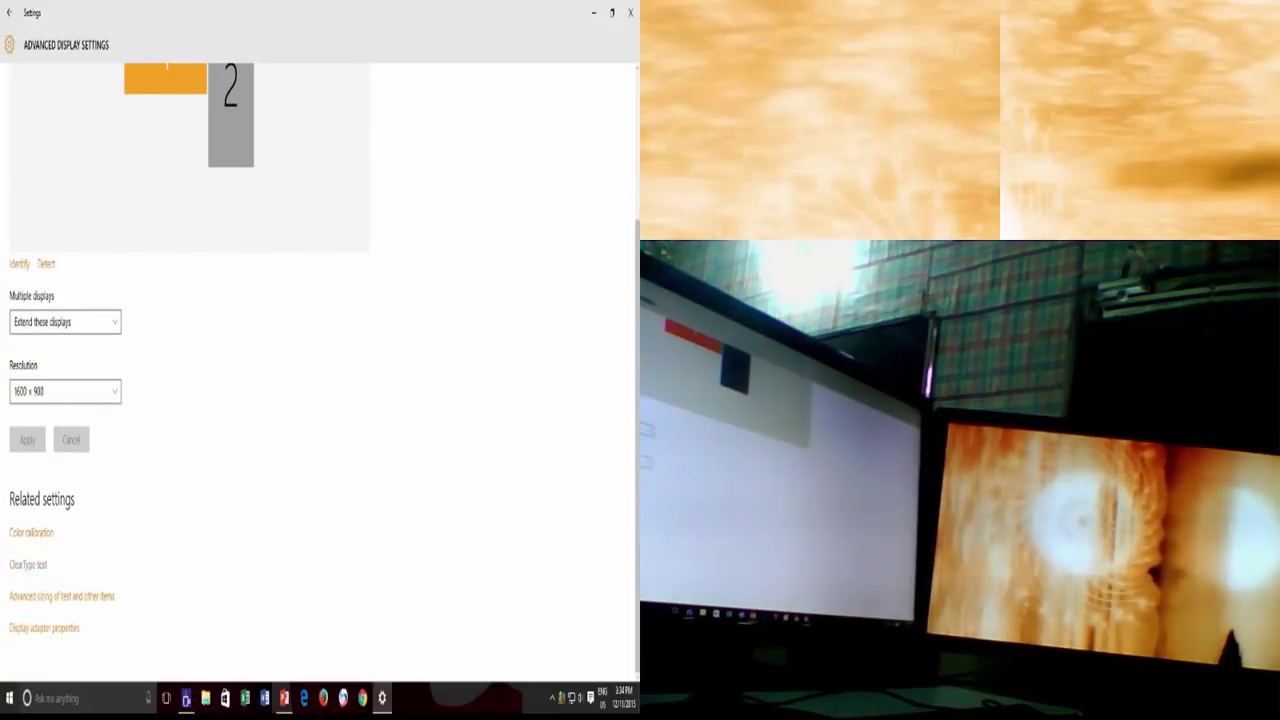
# Back on the Display page, raise text and app size to 125%
pyautogui.click(8, 12)
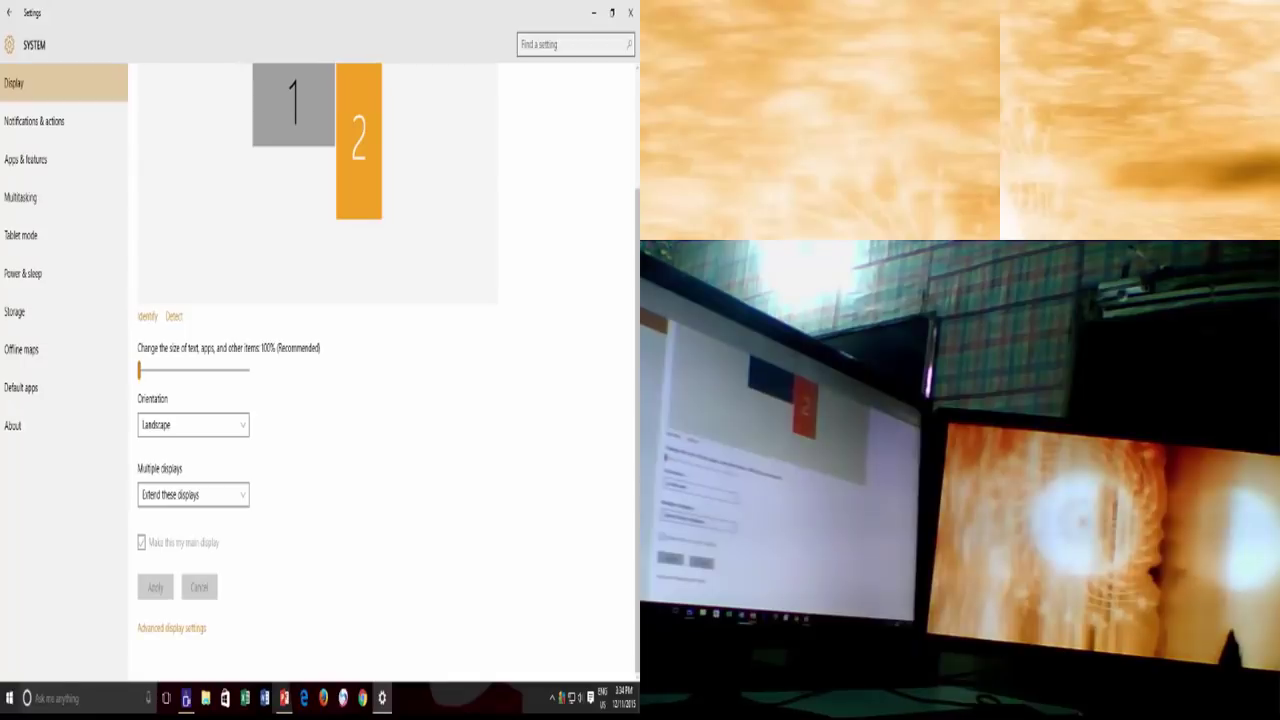
pyautogui.scroll(1, 388, 367)
pyautogui.scroll(3, 294, 250)
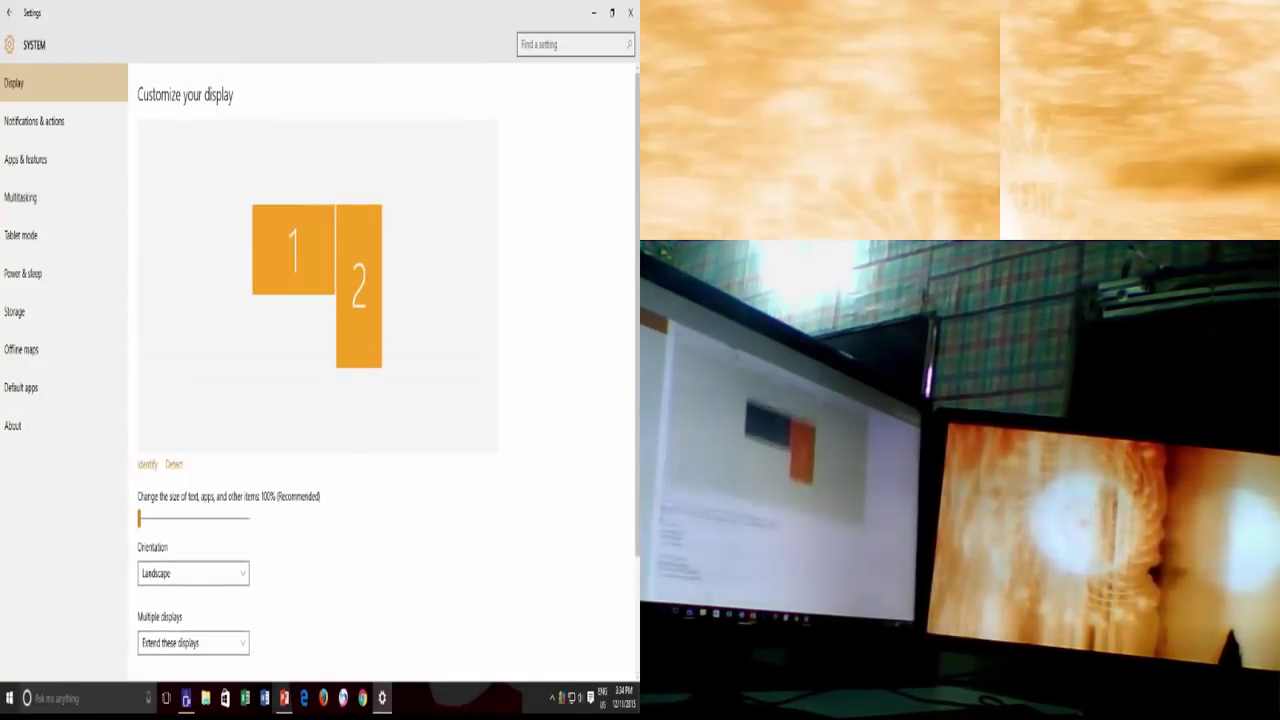
pyautogui.scroll(-3, 294, 250)
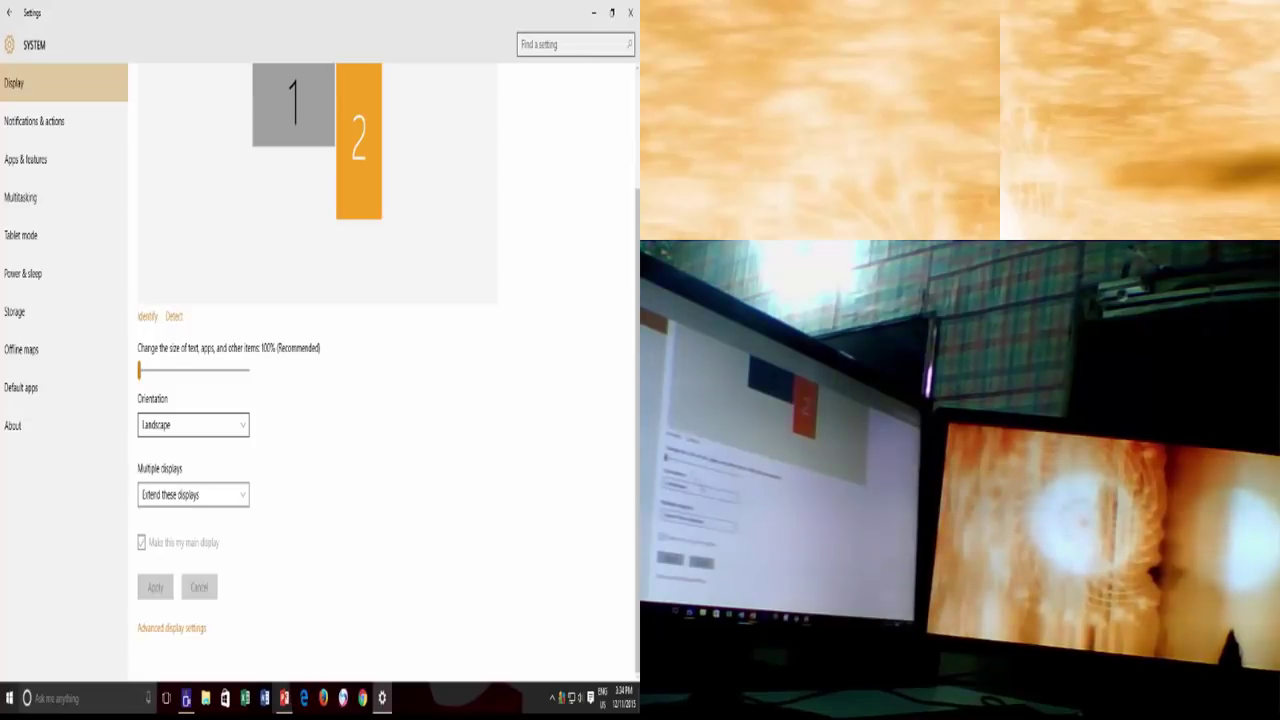
pyautogui.moveTo(139, 370); pyautogui.dragTo(205, 370)
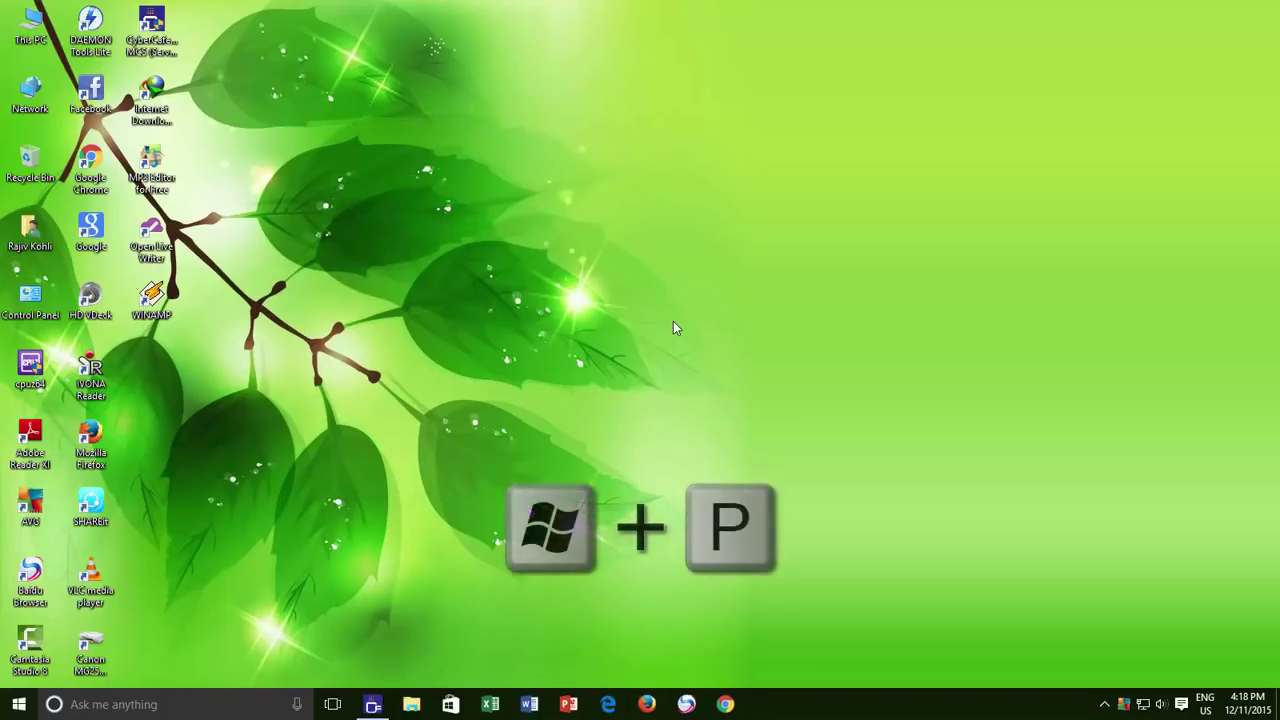
pyautogui.press('super+p')
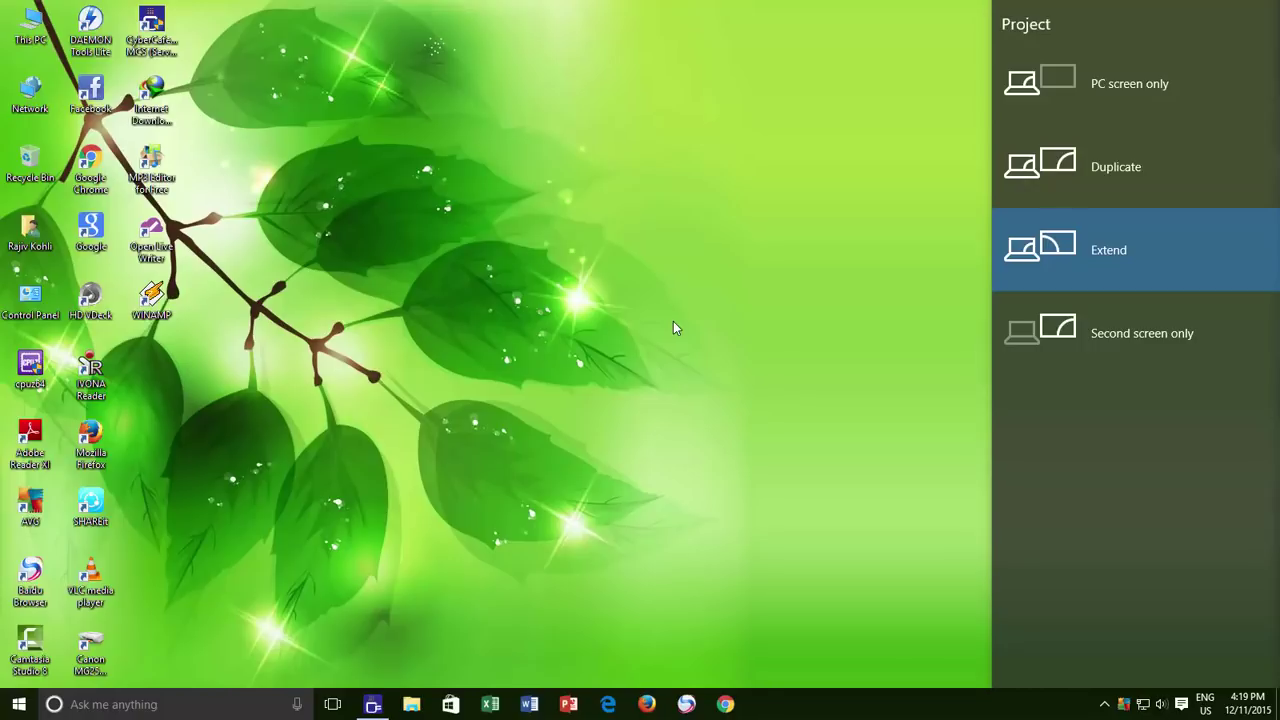
pyautogui.press('Escape')
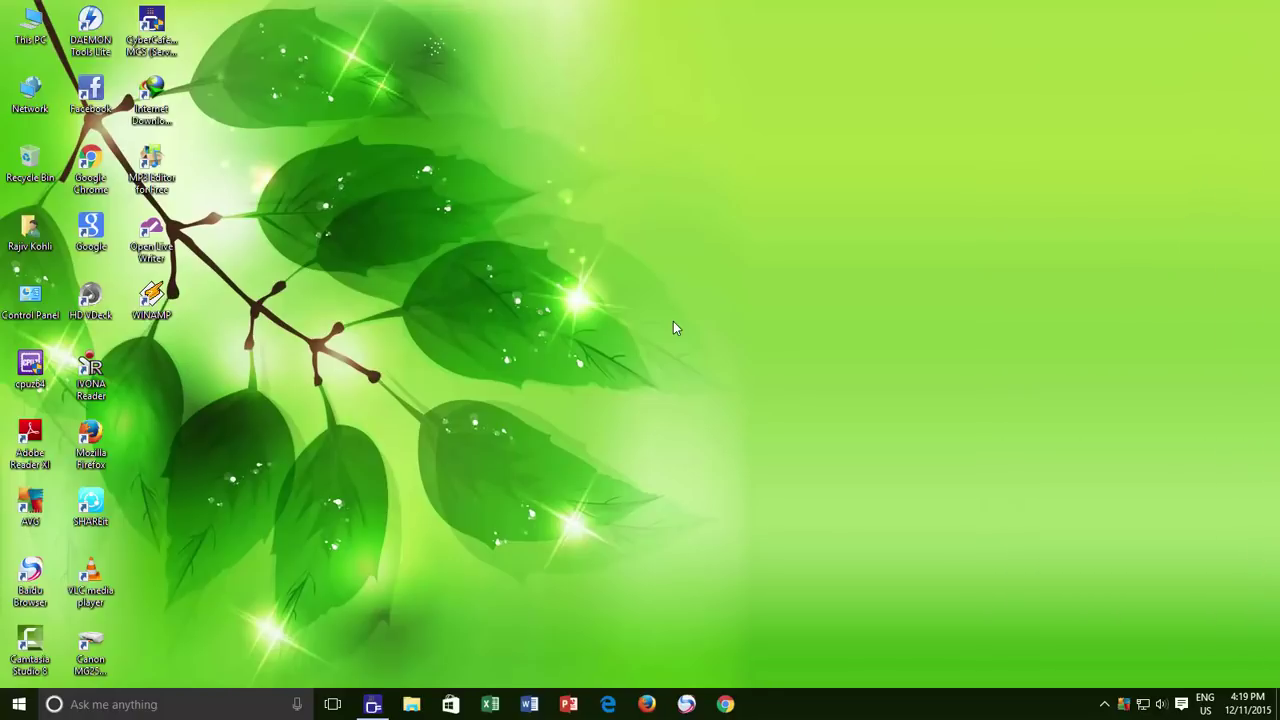